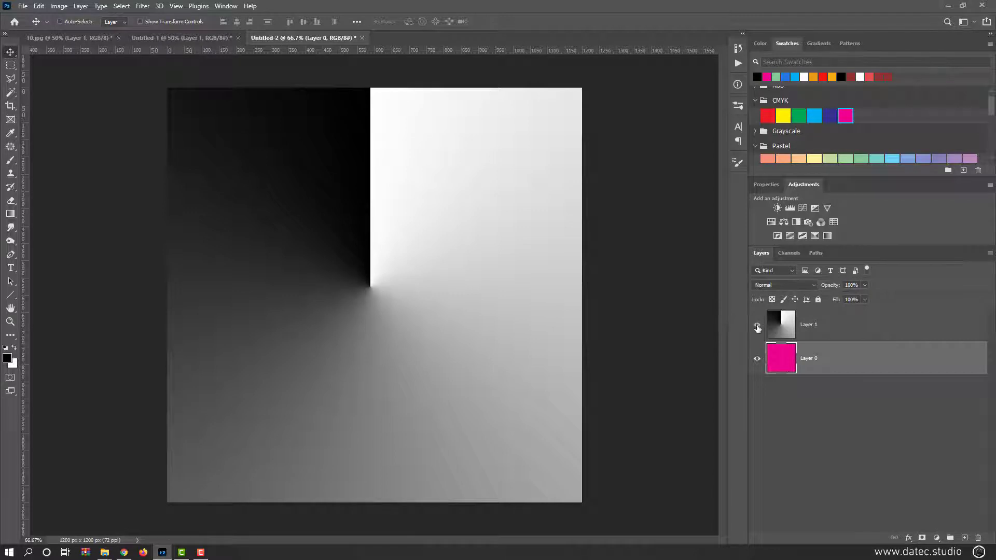
Hide Layer 1 to view the pink Layer 0 beneath it and show Layer 1 again
click(757, 325)
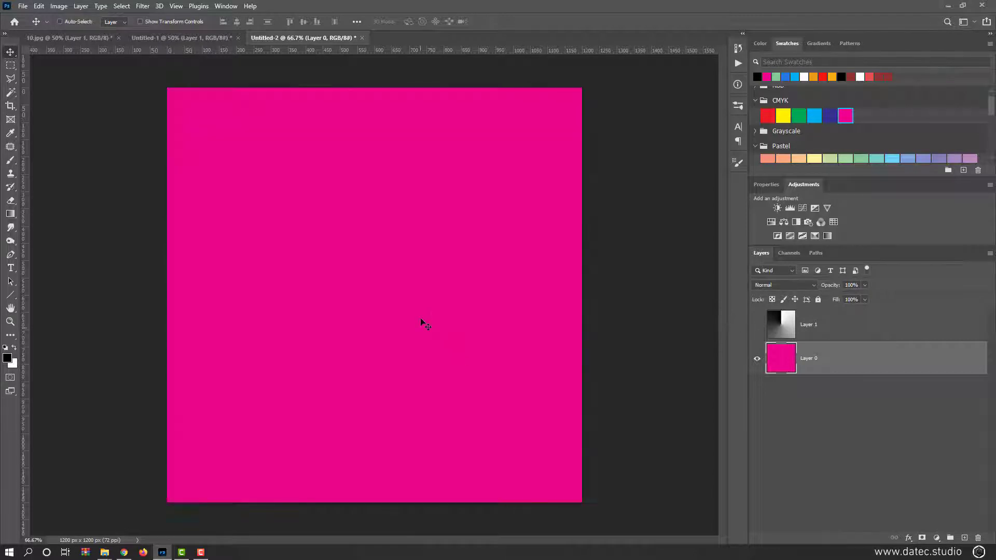
click(780, 332)
click(756, 325)
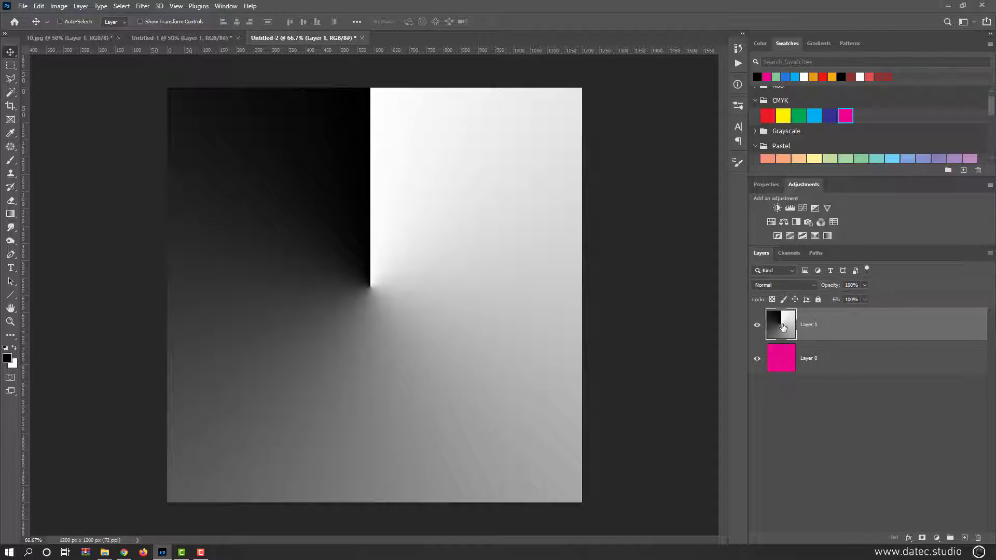
Open the blending options of Layer 1, move the dialog off the canvas and keep Blend If on Gray
double_click(865, 328)
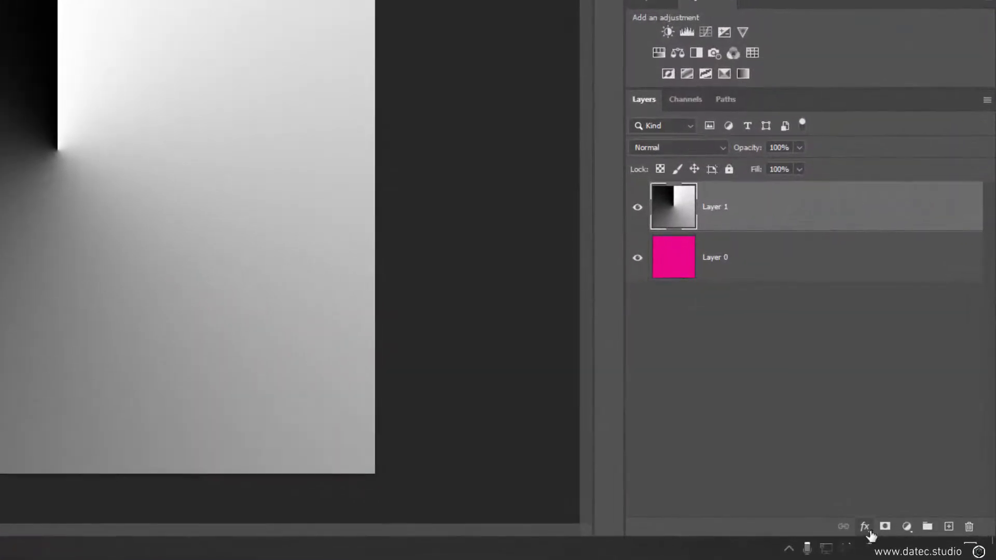
click(908, 537)
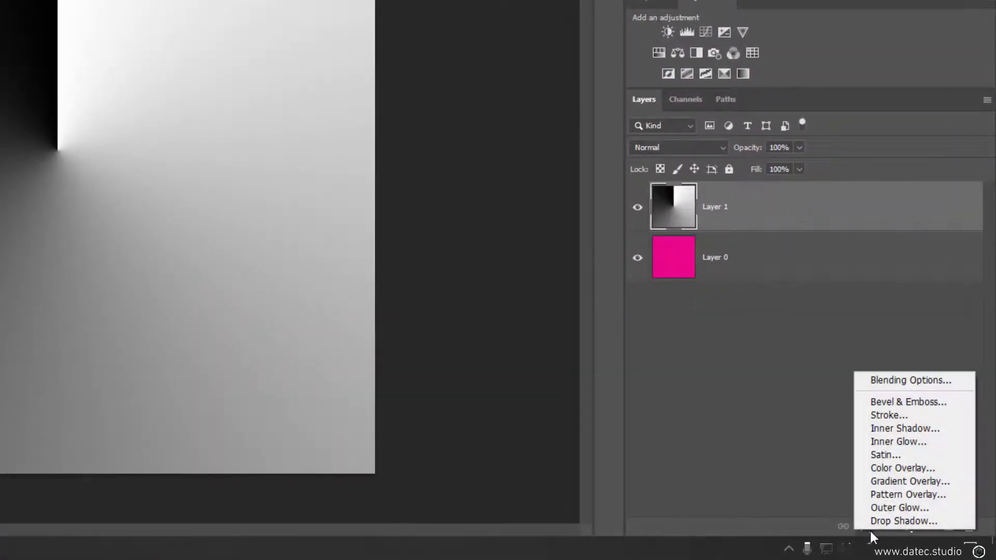
click(876, 385)
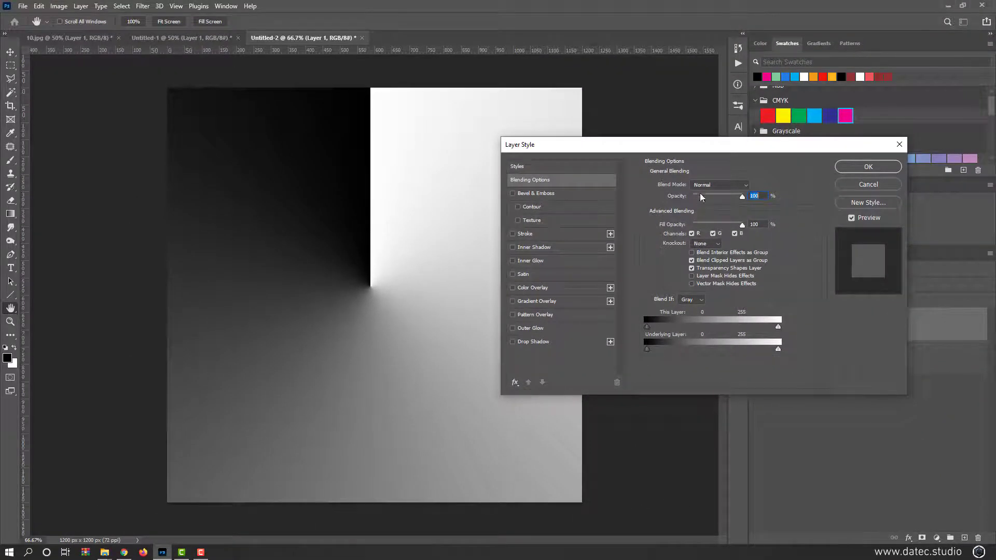
drag(718, 146, 778, 117)
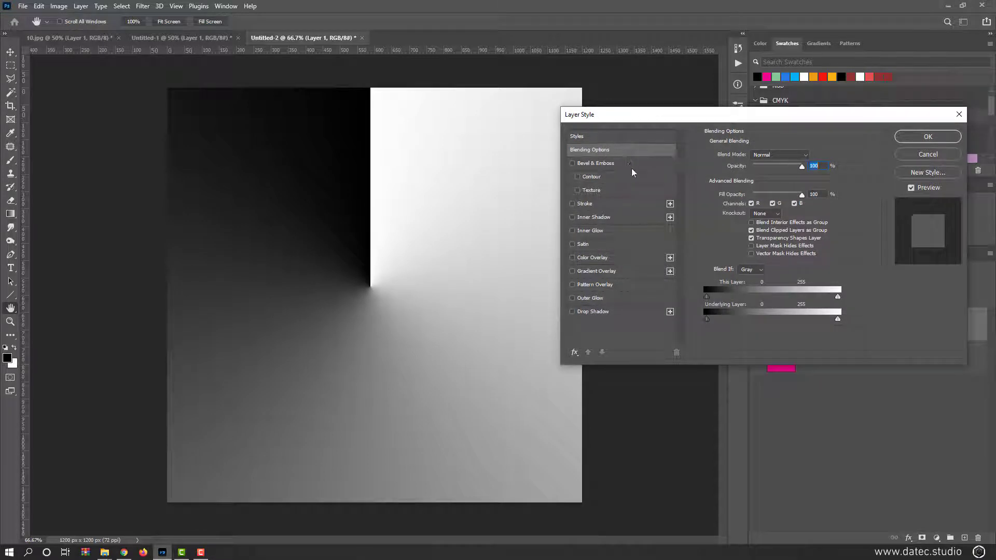
click(754, 271)
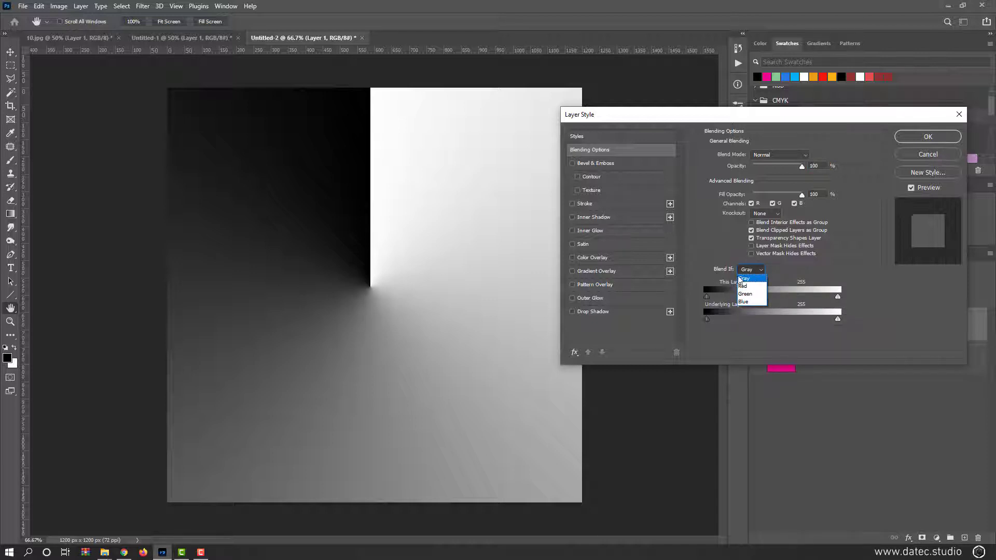
click(743, 279)
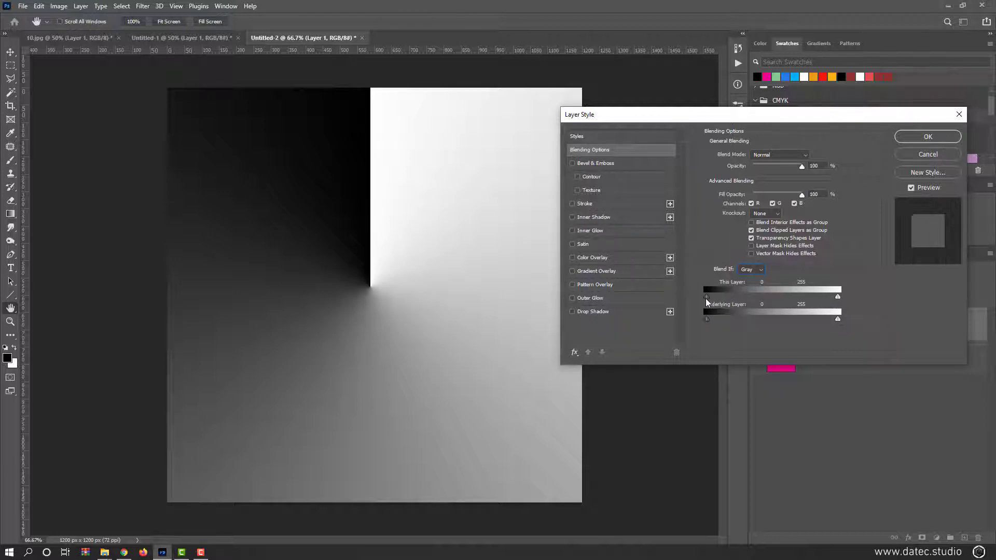
Try This Layer black limits of 11 and 150 and a white limit of 213, returning each to its default
drag(706, 298, 713, 296)
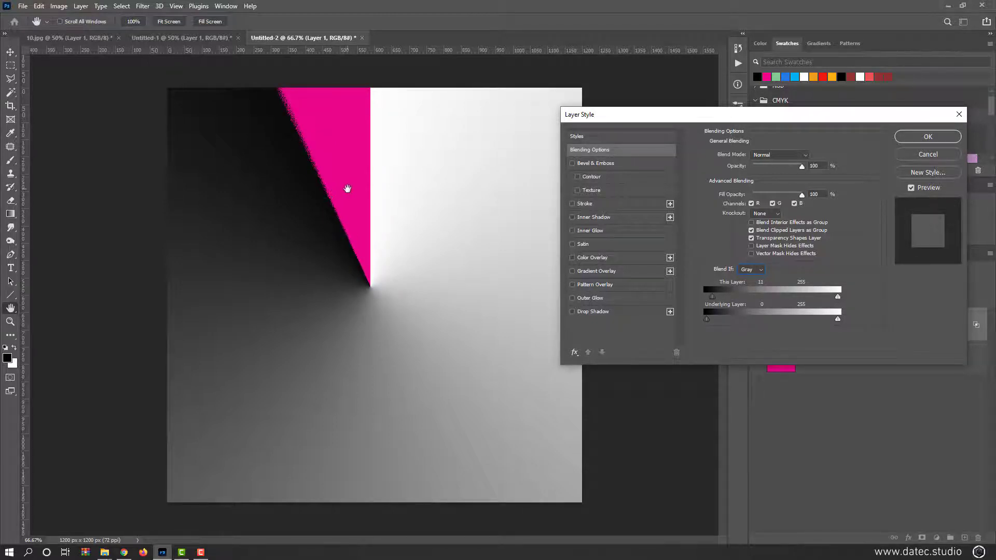
drag(711, 297, 783, 295)
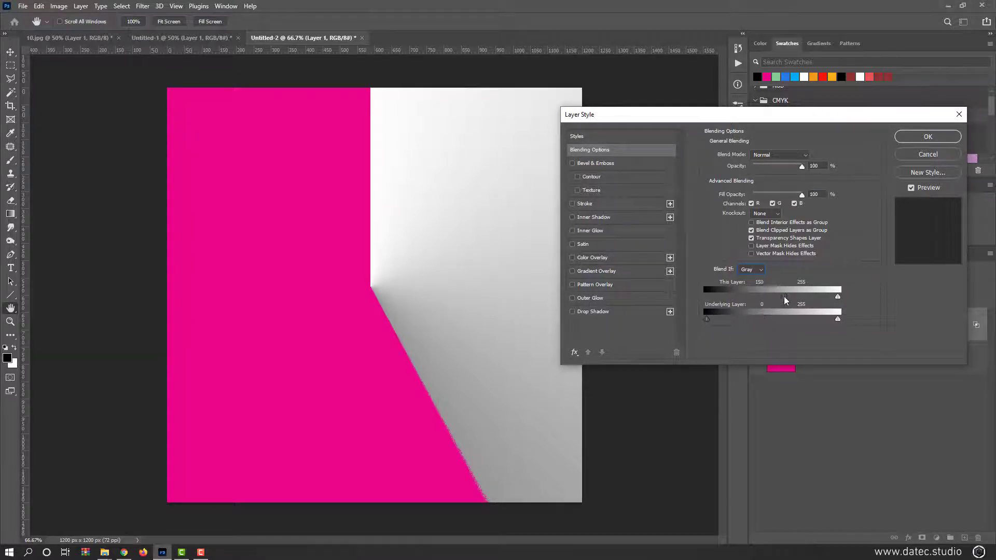
drag(785, 296, 699, 296)
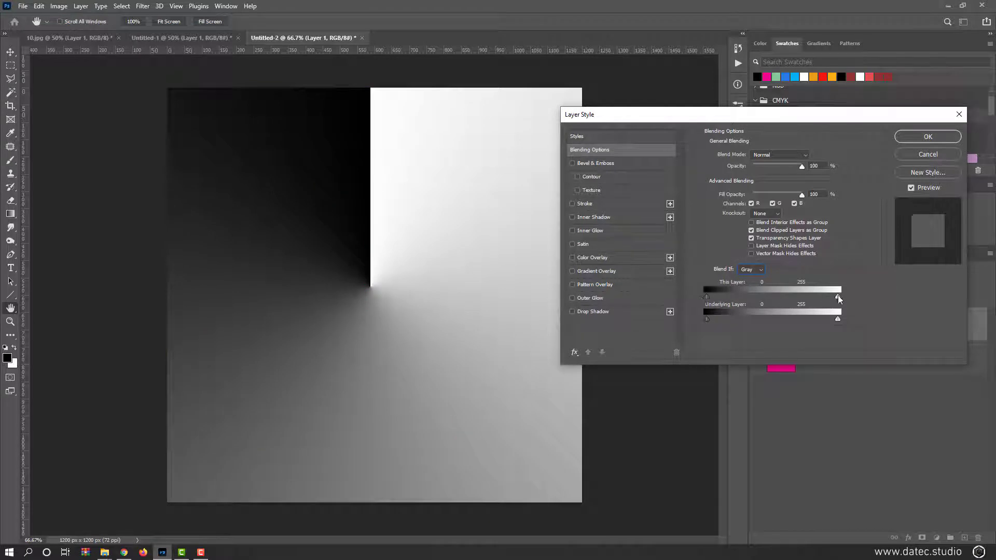
drag(838, 296, 815, 296)
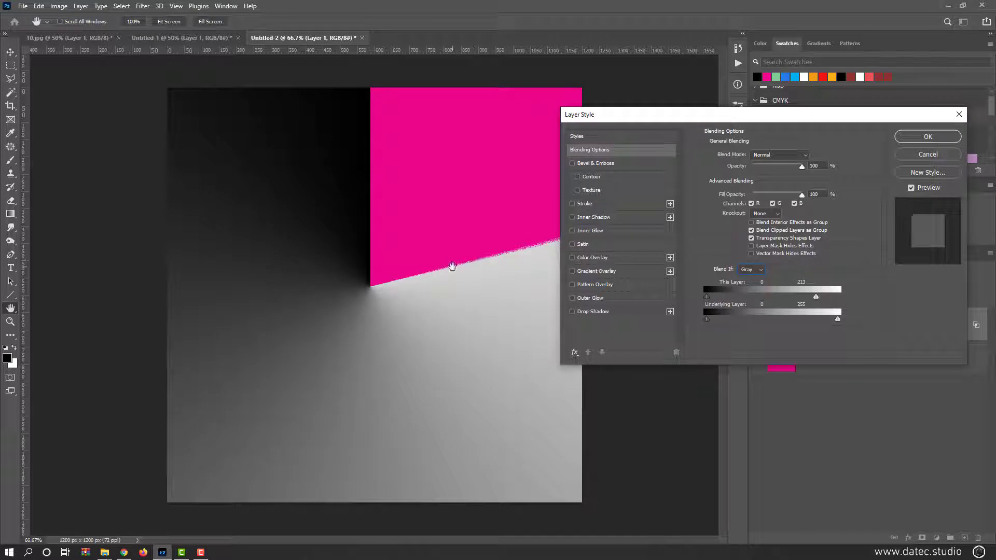
drag(816, 296, 848, 293)
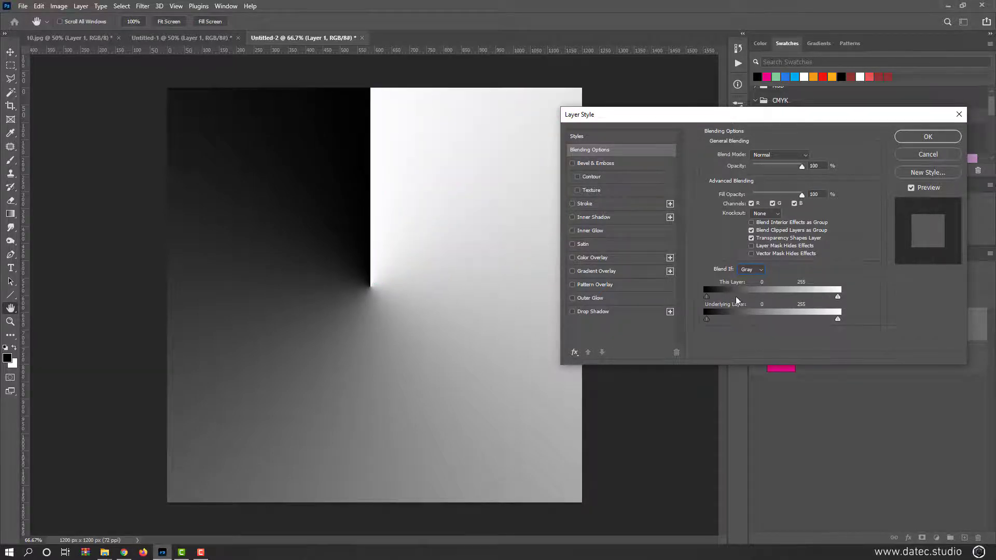
Try splitting the This Layer black limit to 0 / 41 and reset the blending options
key(alt)
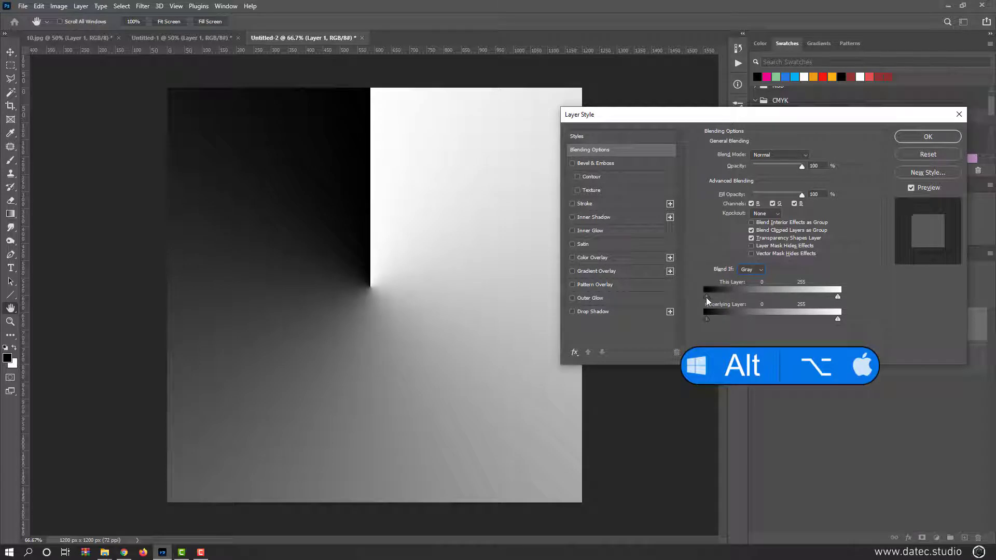
drag(708, 298, 730, 297)
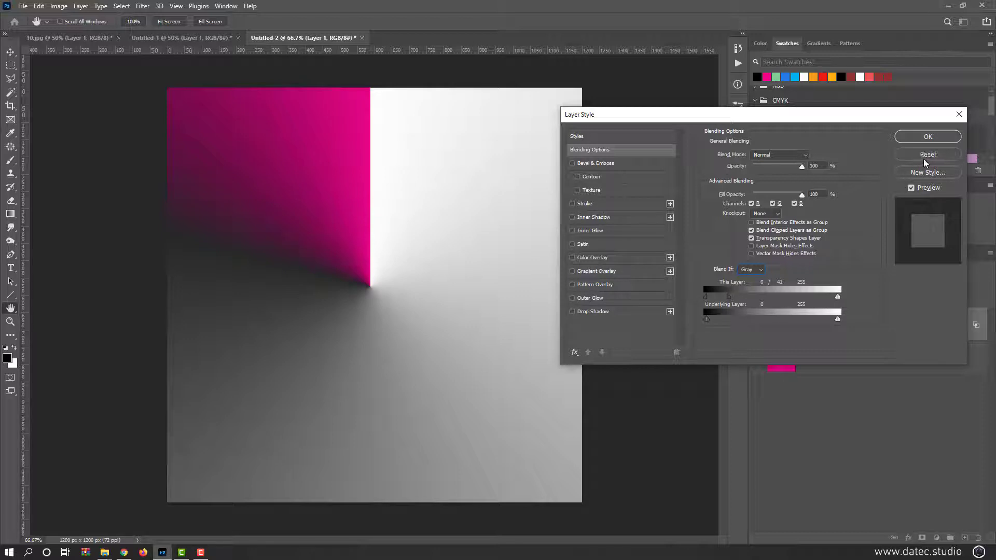
alt+click(927, 155)
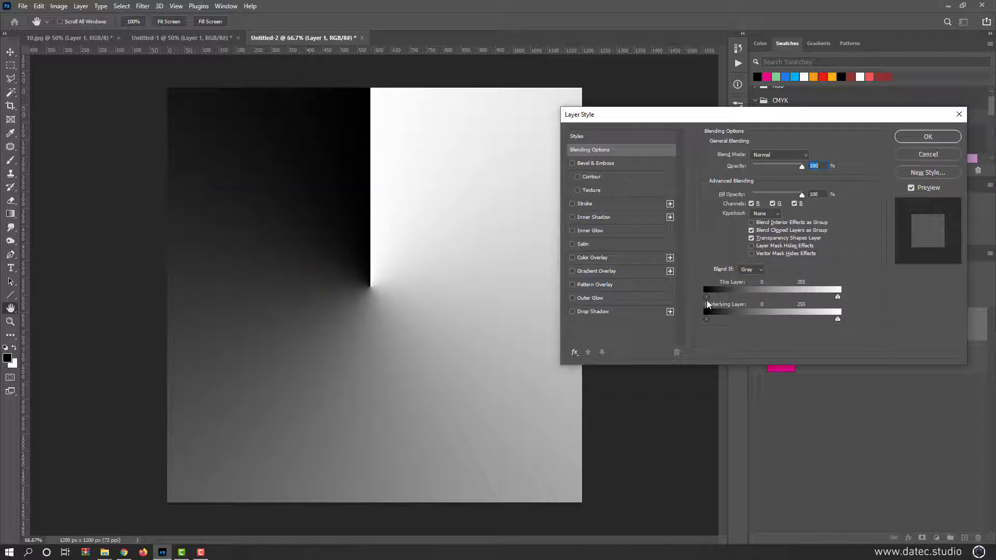
Try a This Layer black limit of 51, split it to 51 / 154, and reset the blending options
drag(706, 300, 733, 292)
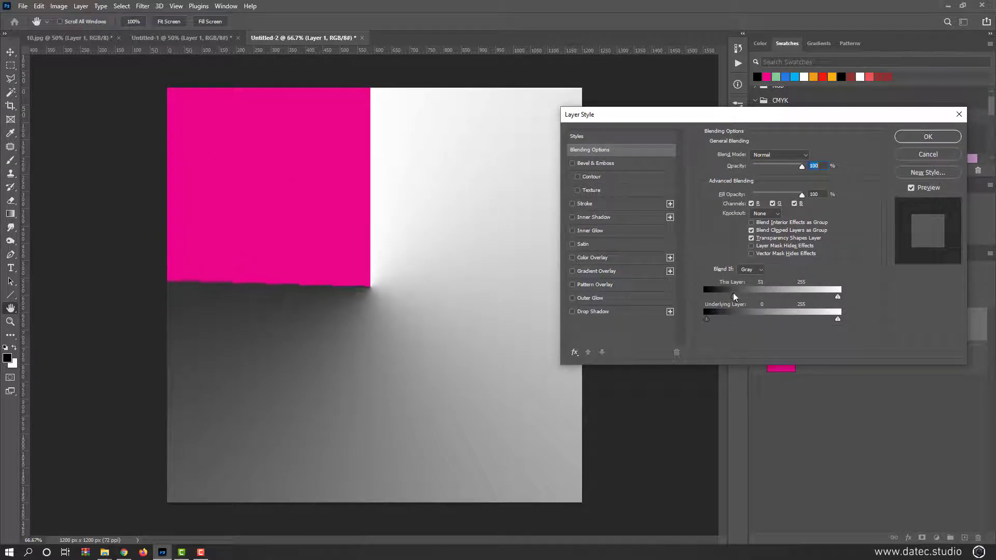
key(alt)
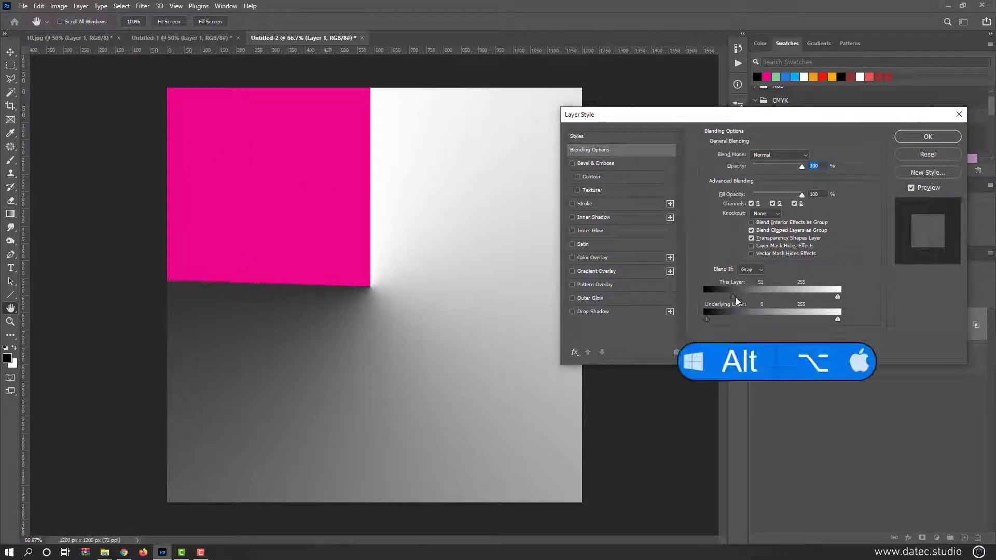
drag(734, 297, 789, 294)
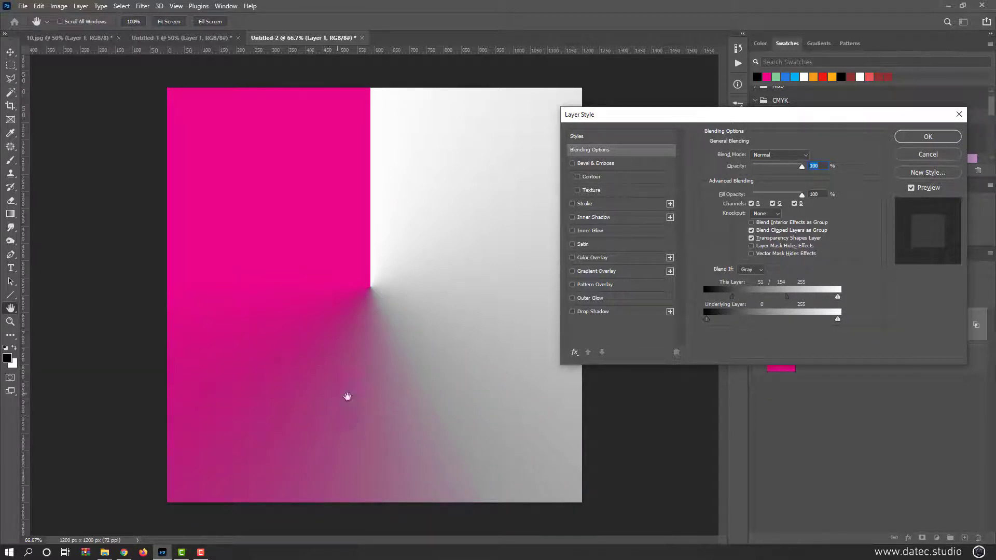
alt+click(924, 151)
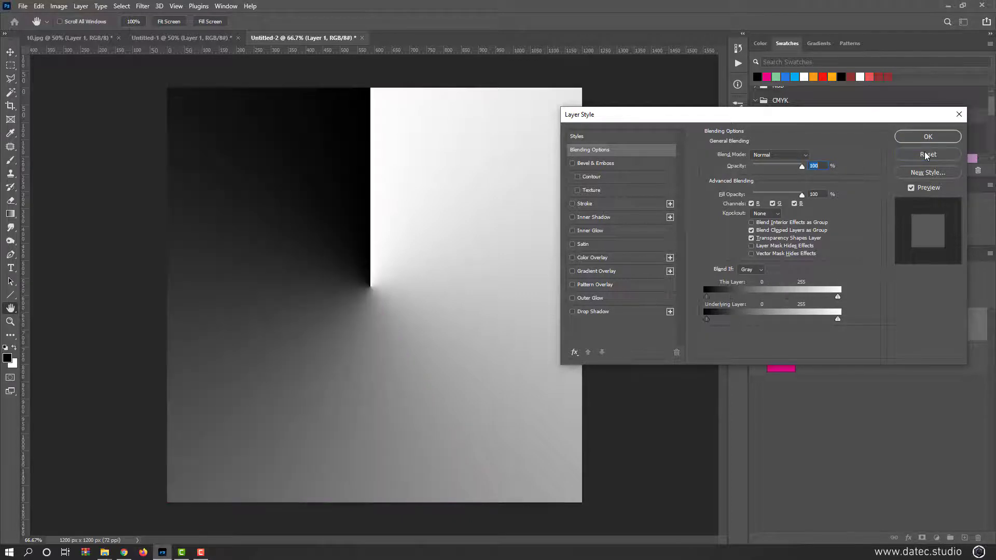
Try splitting the This Layer white limit to 113 / 244, restore it to 255 and cancel the layer style changes
drag(837, 298, 758, 299)
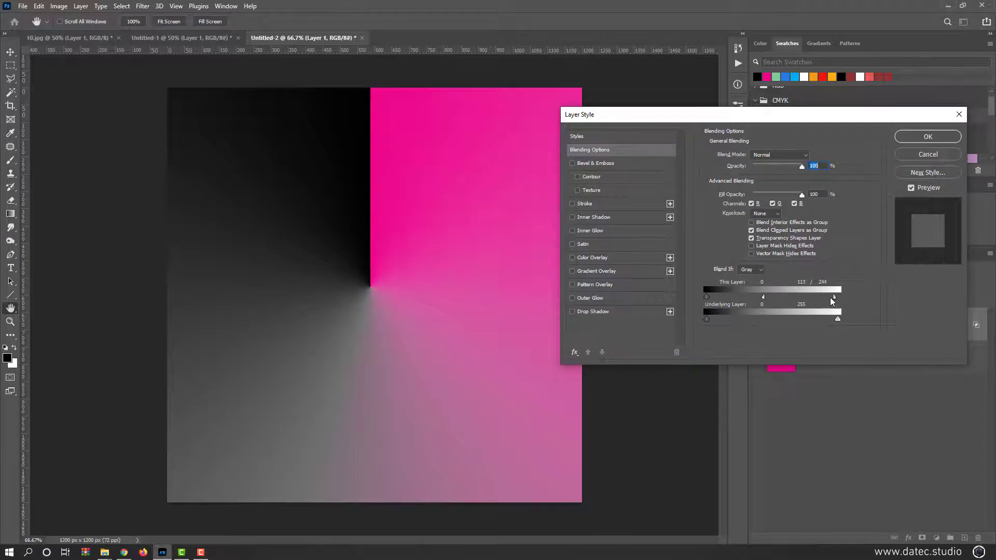
drag(836, 297, 860, 291)
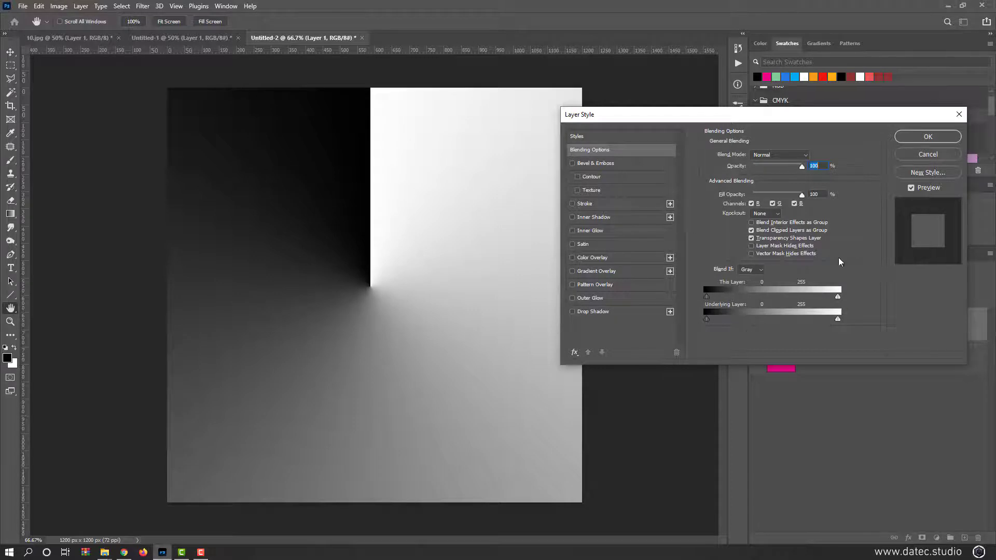
click(928, 155)
key(v)
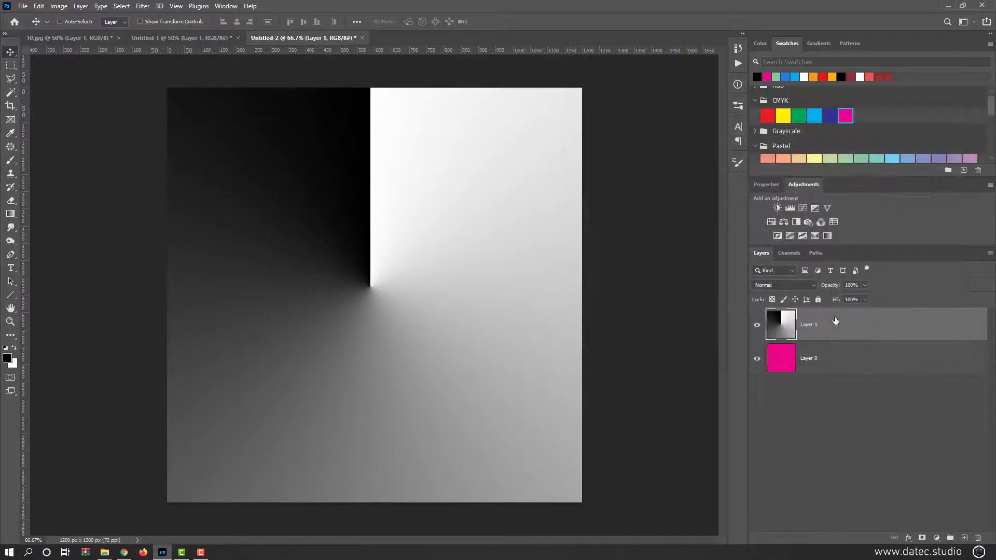
Move Layer 1 below Layer 0 in the layer stack and select the pink Layer 0
drag(833, 321, 836, 370)
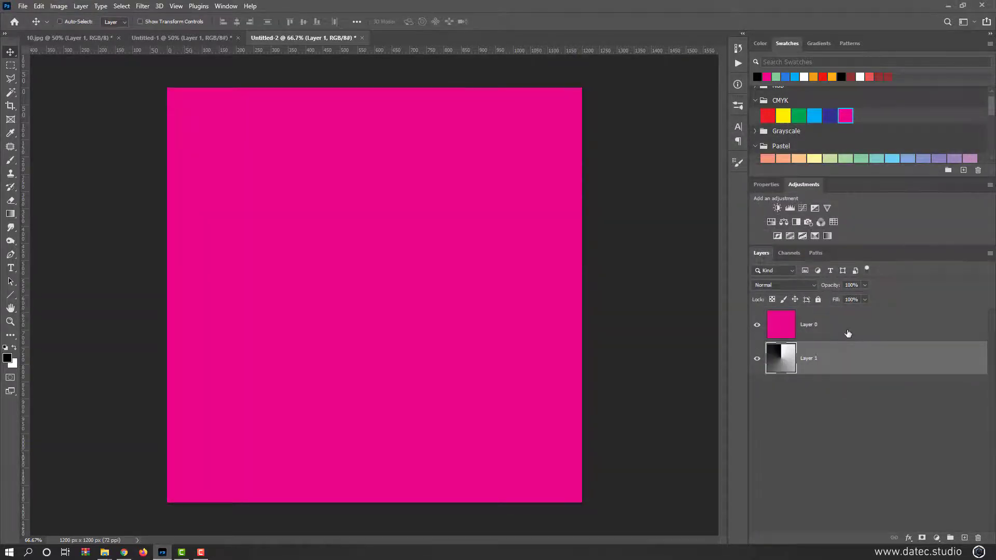
click(807, 335)
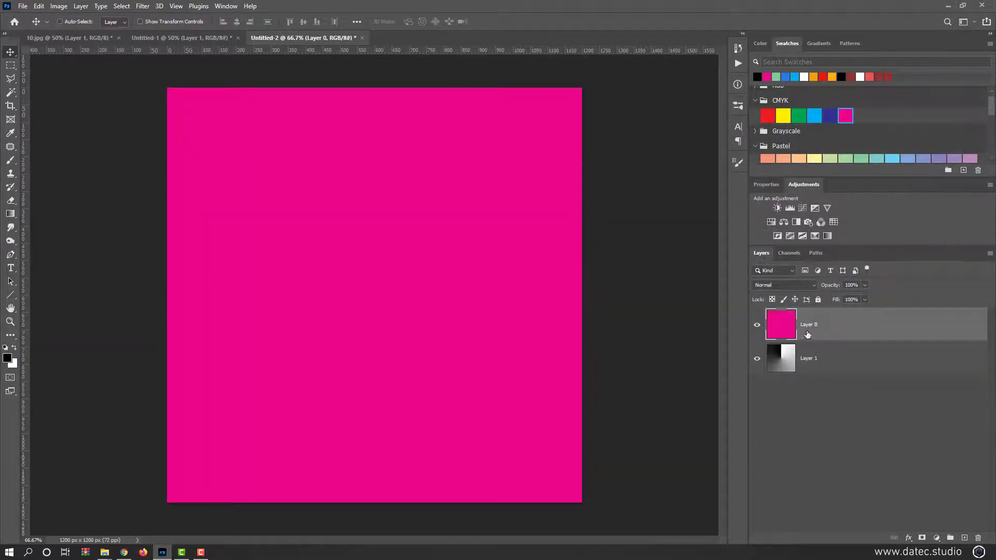
Try splitting the Underlying Layer black limit of Layer 0 to 140 / 185 and cancel the layer style changes
double_click(856, 324)
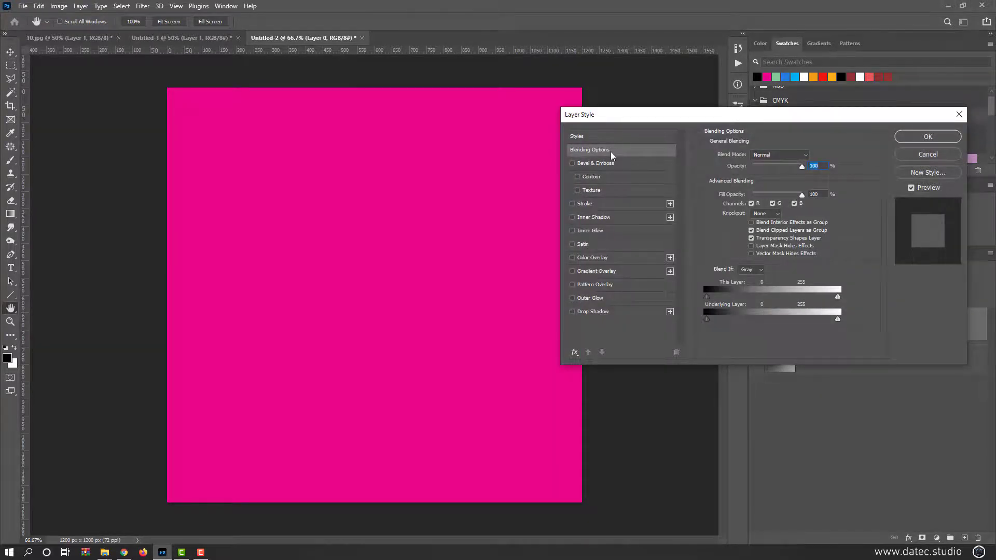
drag(837, 296, 876, 294)
key(alt)
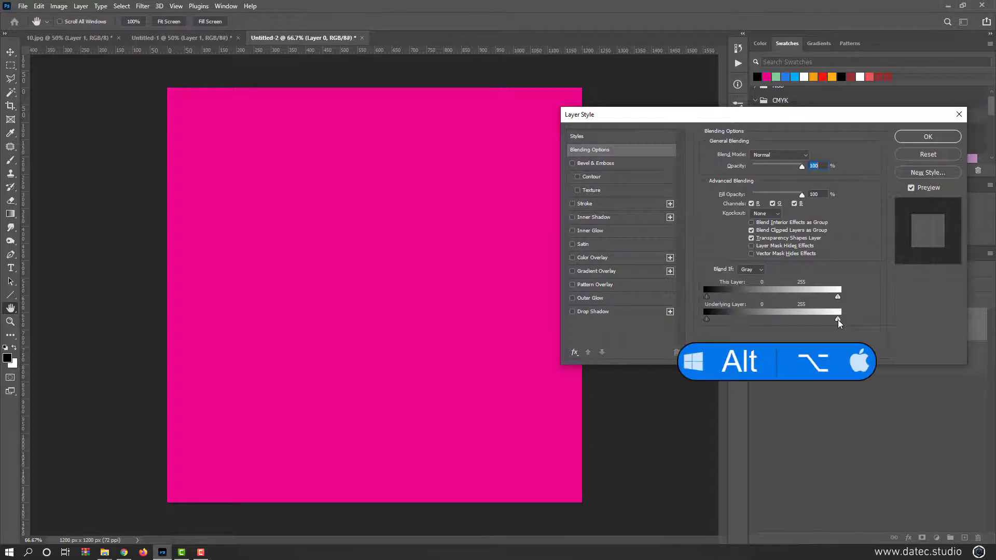
mouse_move(838, 320)
mouse_down()
mouse_move(710, 322)
mouse_move(847, 319)
mouse_up()
drag(708, 319, 804, 305)
key(alt)
drag(728, 320, 779, 321)
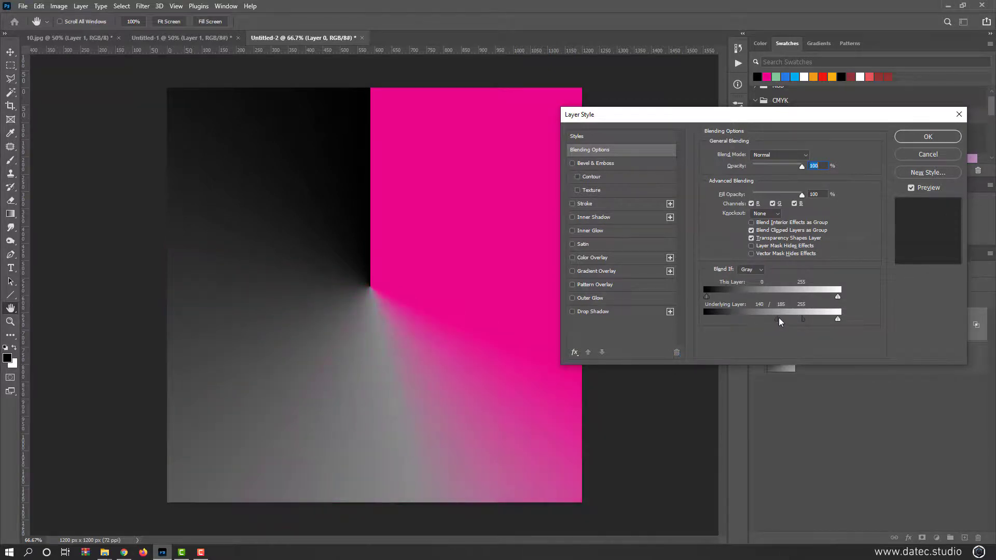
click(922, 156)
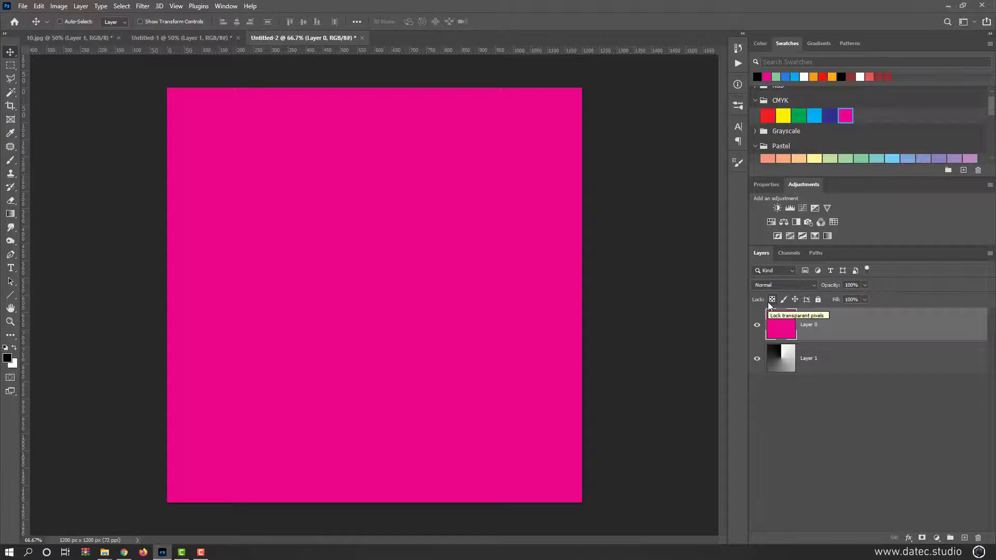
Switch to the 10.jpg document and toggle the landscape layer's visibility to view the silhouette Background beneath it
key(ctrl+Tab)
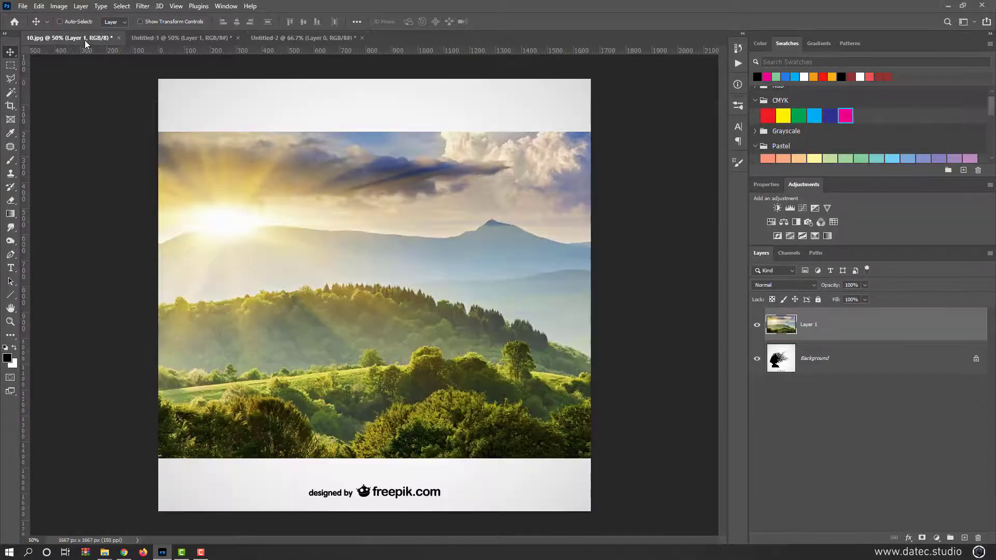
click(756, 325)
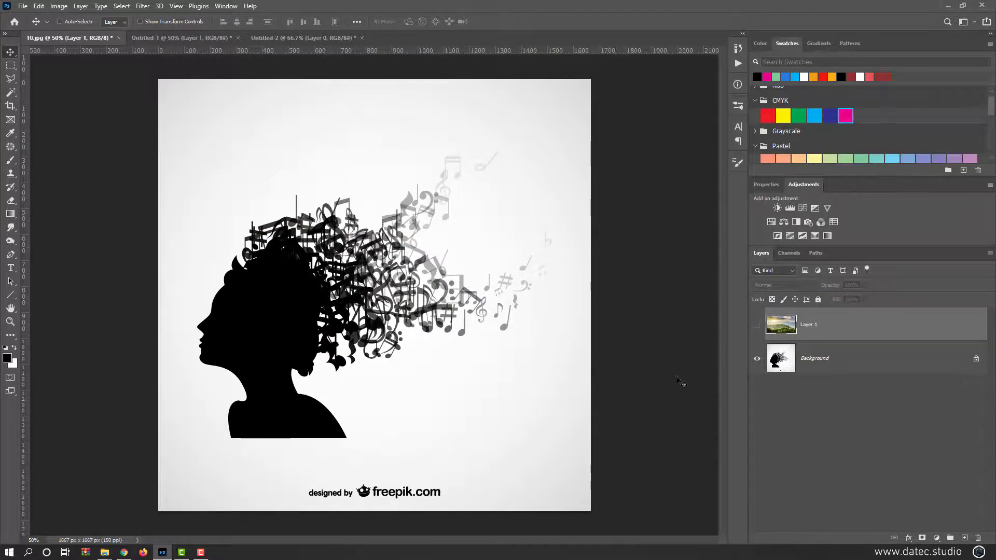
click(756, 325)
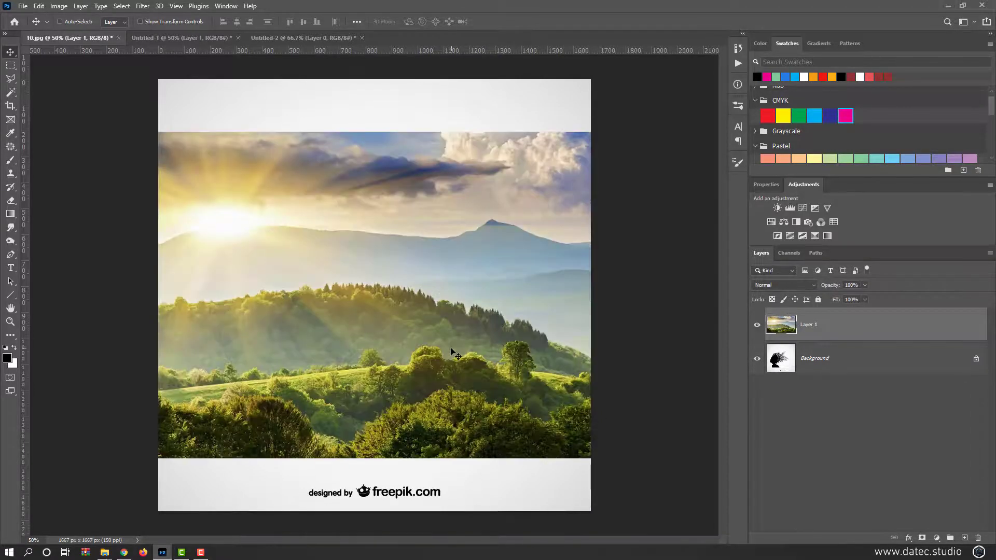
Split the Underlying Layer white limit of Layer 1 to about 151 / 213, apply it, and toggle the layer's visibility to compare
double_click(857, 326)
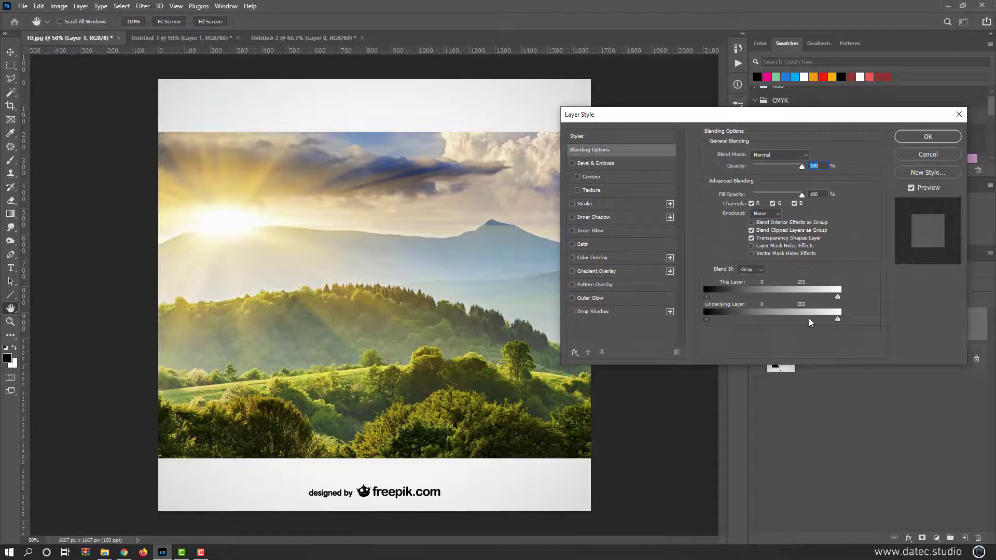
mouse_move(837, 317)
mouse_down()
mouse_move(822, 319)
mouse_move(833, 319)
mouse_up()
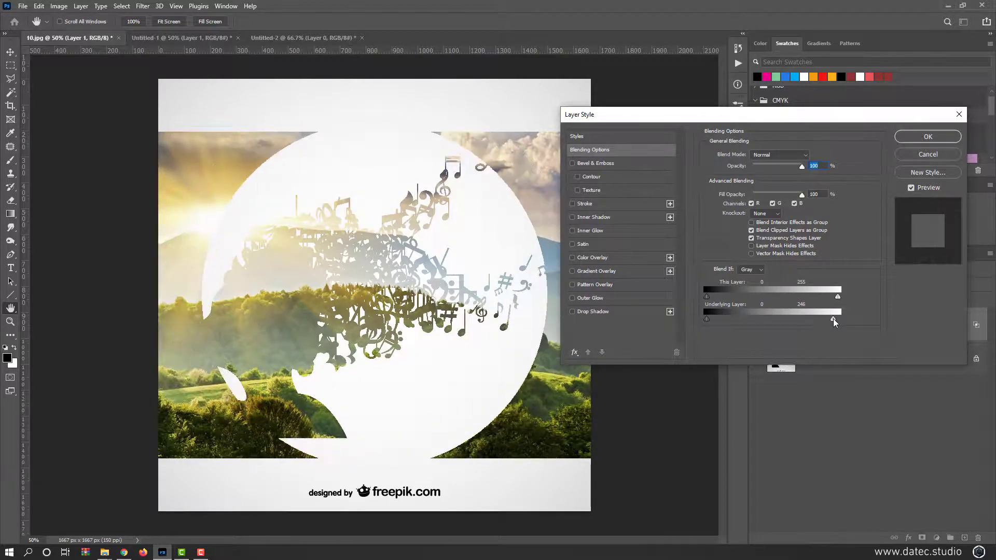
key(alt)
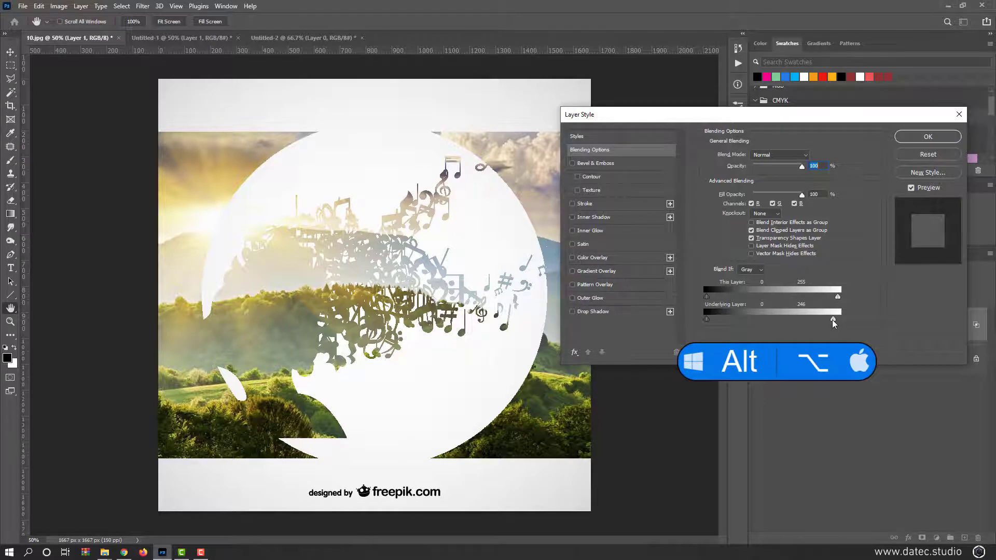
mouse_move(832, 320)
mouse_down()
mouse_move(784, 320)
mouse_move(816, 319)
mouse_up()
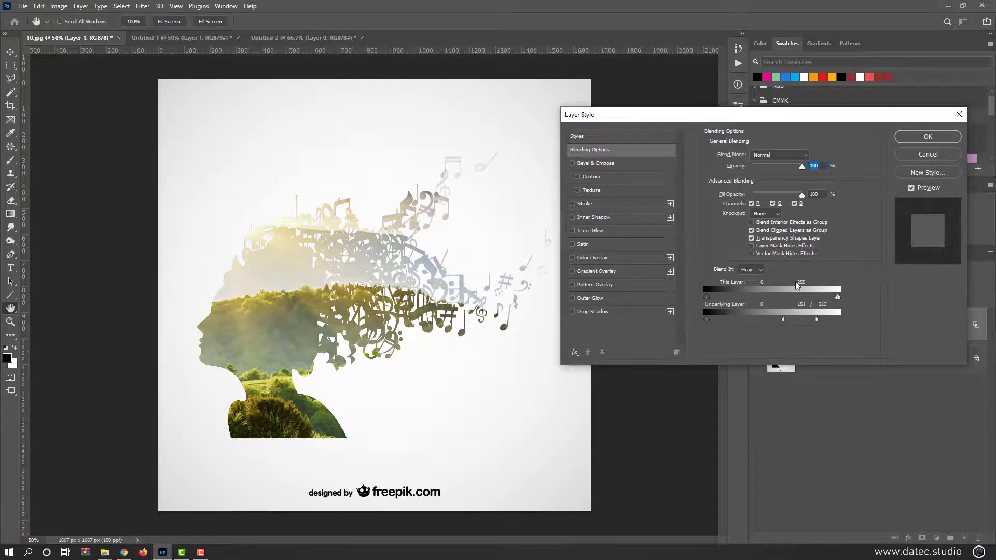
click(926, 137)
click(757, 326)
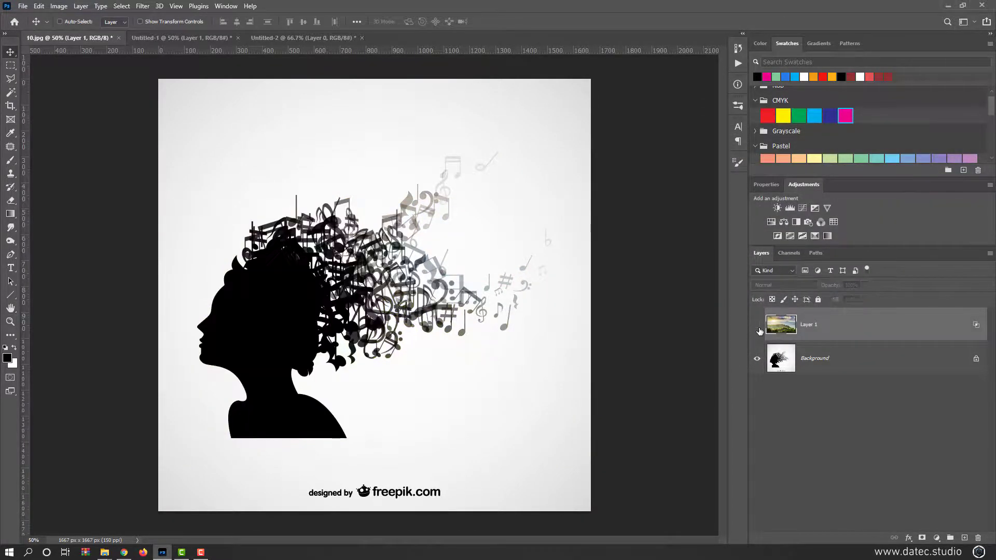
click(757, 326)
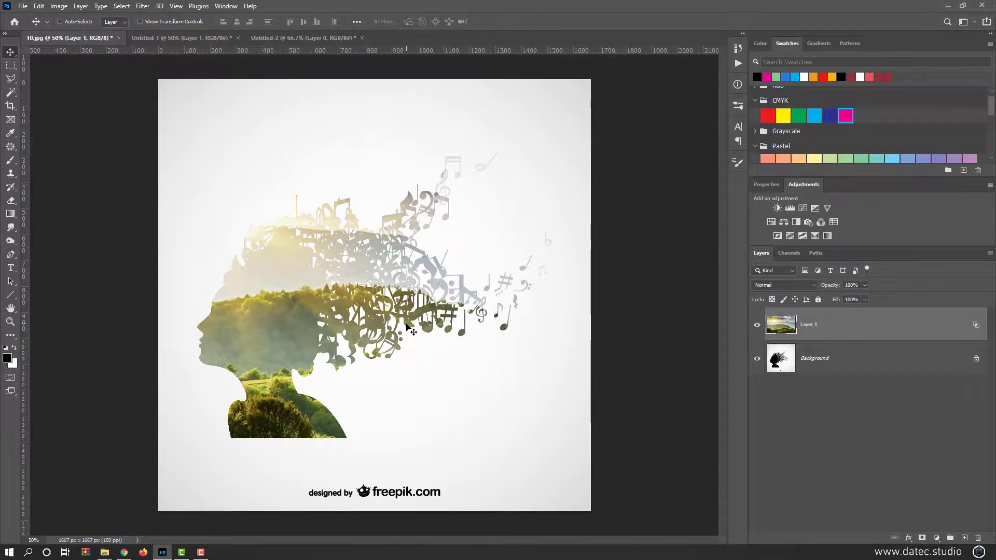
Paint black and white strokes over the silhouette on the Background layer with a 193 px brush at 100% flow
click(784, 365)
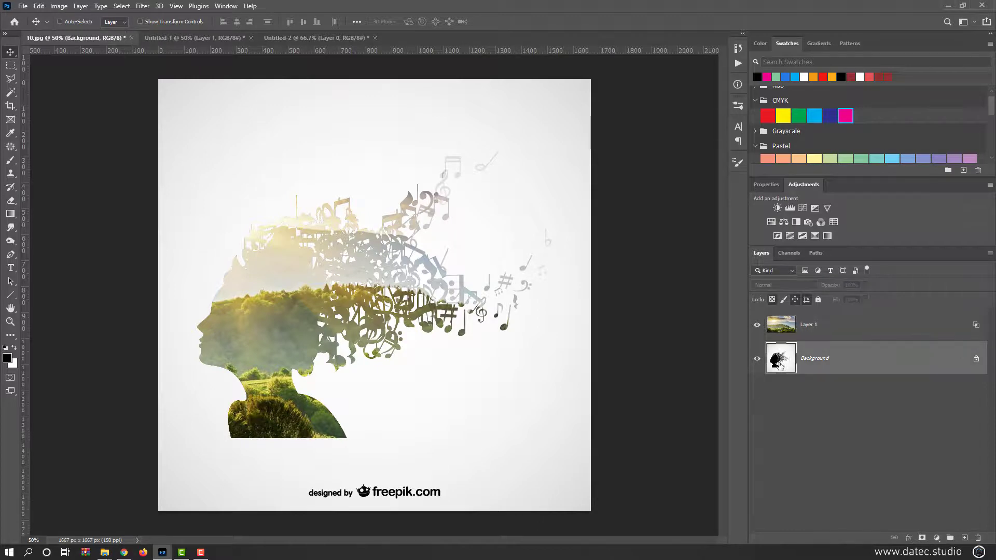
click(11, 162)
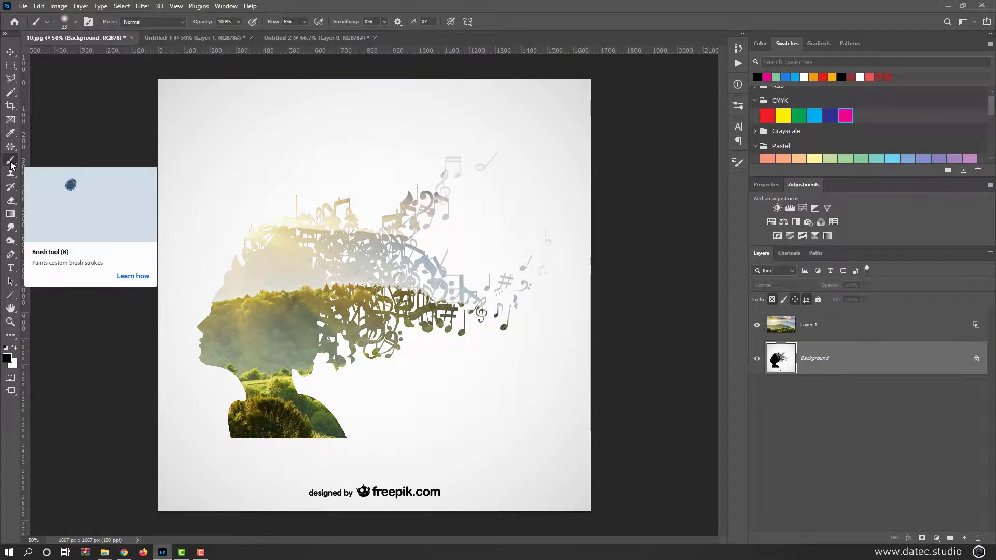
alt+drag(478, 288, 500, 280)
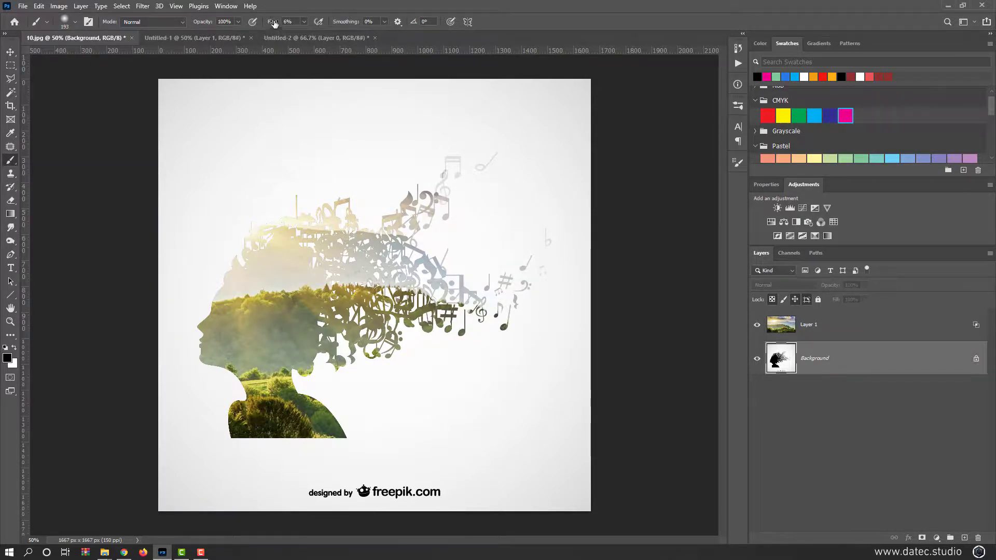
drag(273, 22, 424, 103)
mouse_move(527, 254)
mouse_down()
mouse_move(505, 229)
mouse_move(509, 289)
mouse_move(442, 351)
mouse_move(382, 191)
mouse_move(331, 235)
mouse_up()
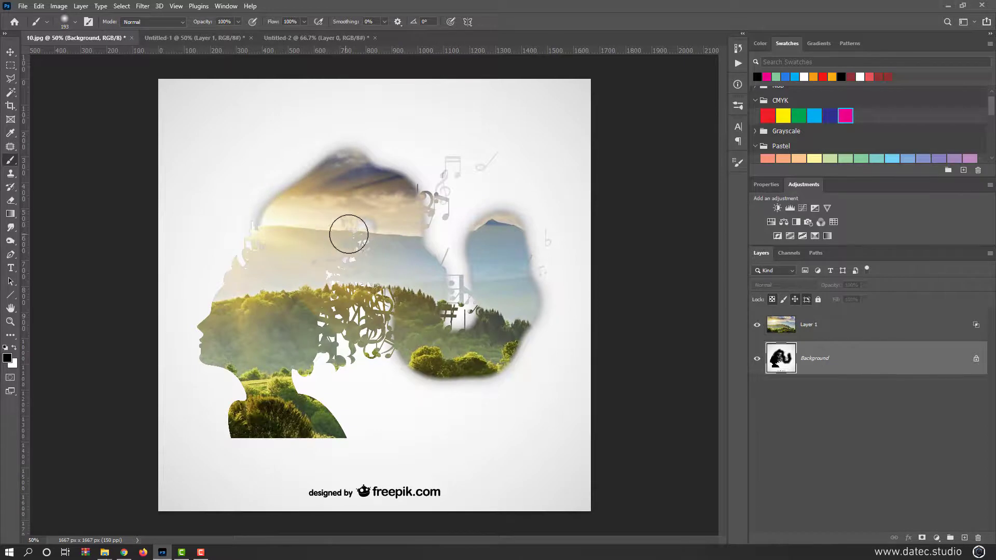
key(x)
mouse_move(374, 202)
mouse_down()
mouse_move(442, 287)
mouse_move(448, 357)
mouse_move(517, 332)
mouse_move(456, 258)
mouse_move(306, 264)
mouse_move(217, 228)
mouse_move(271, 242)
mouse_move(305, 402)
mouse_up()
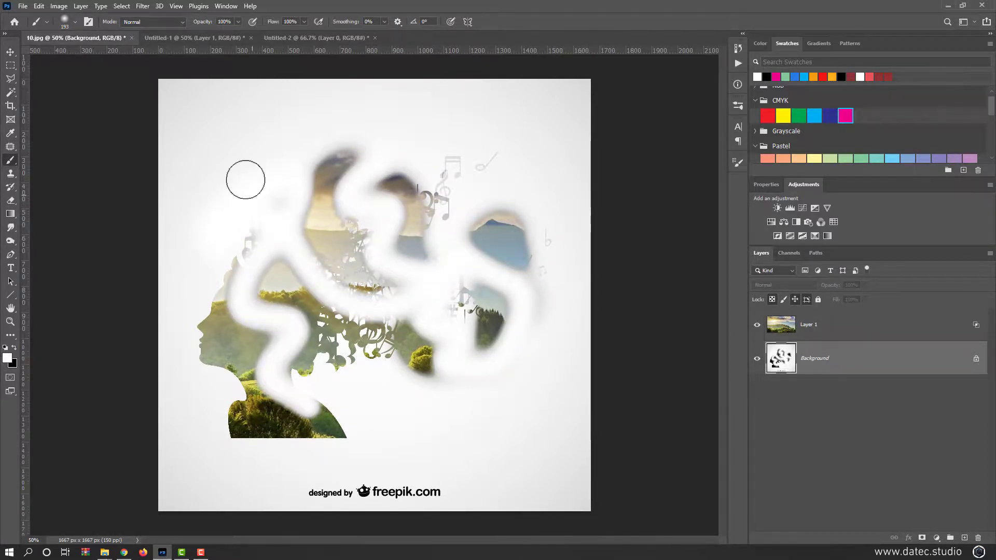
Switch to the Untitled-1 document and toggle the sky and DATEC text layers' visibility to view the layers beneath
click(196, 38)
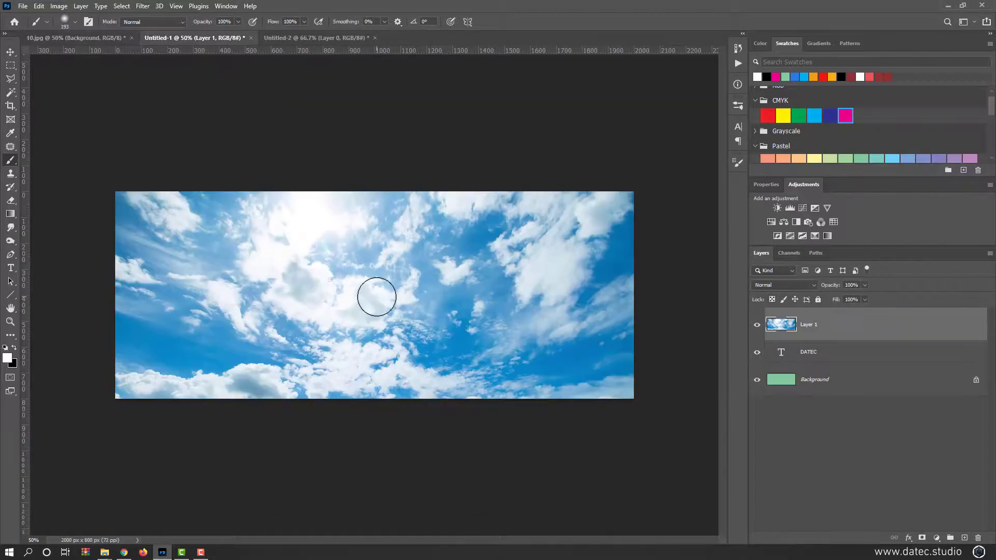
drag(756, 333, 758, 352)
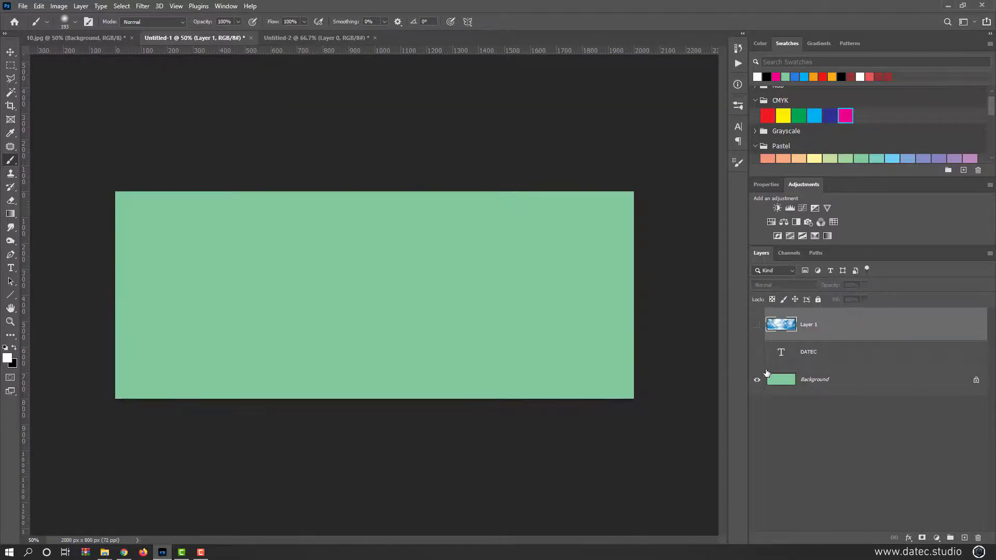
click(778, 381)
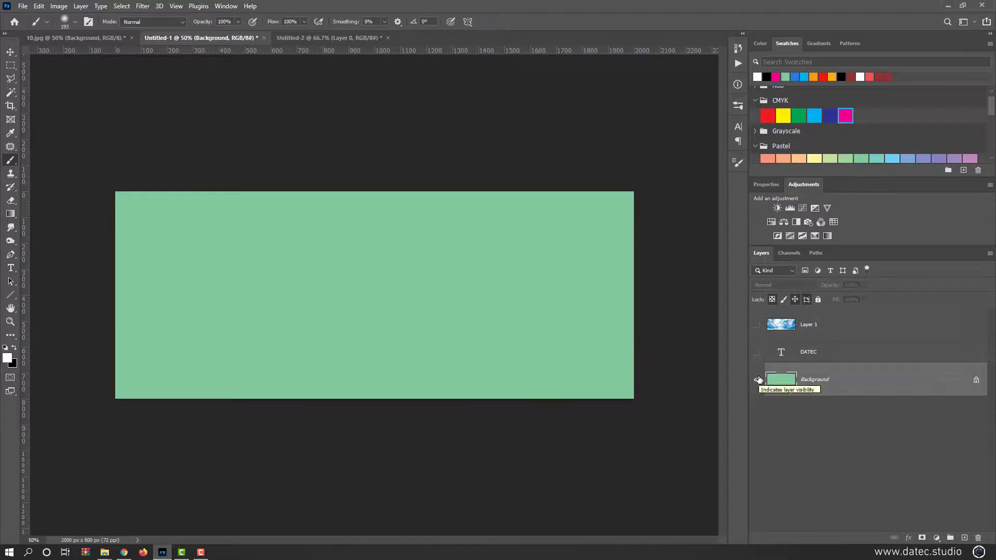
click(759, 355)
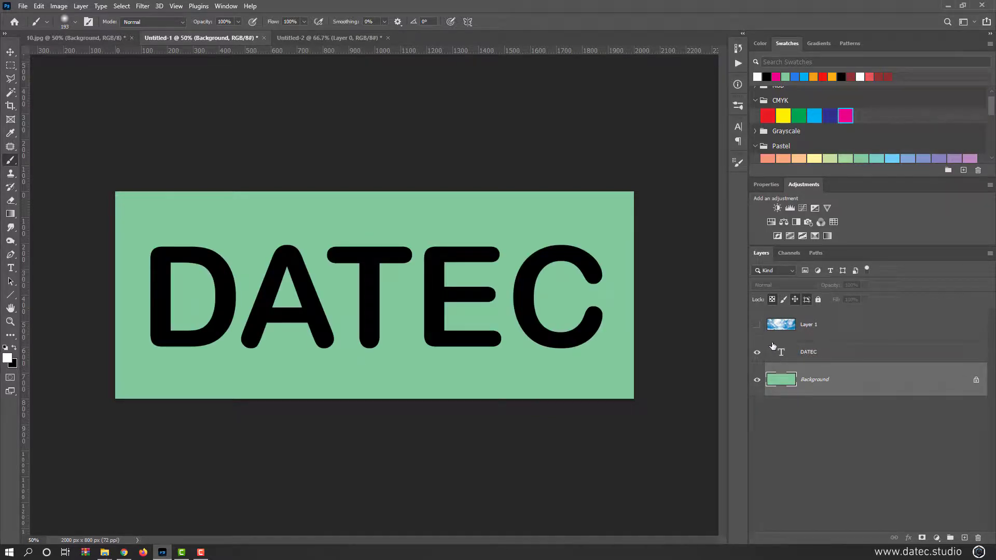
click(757, 325)
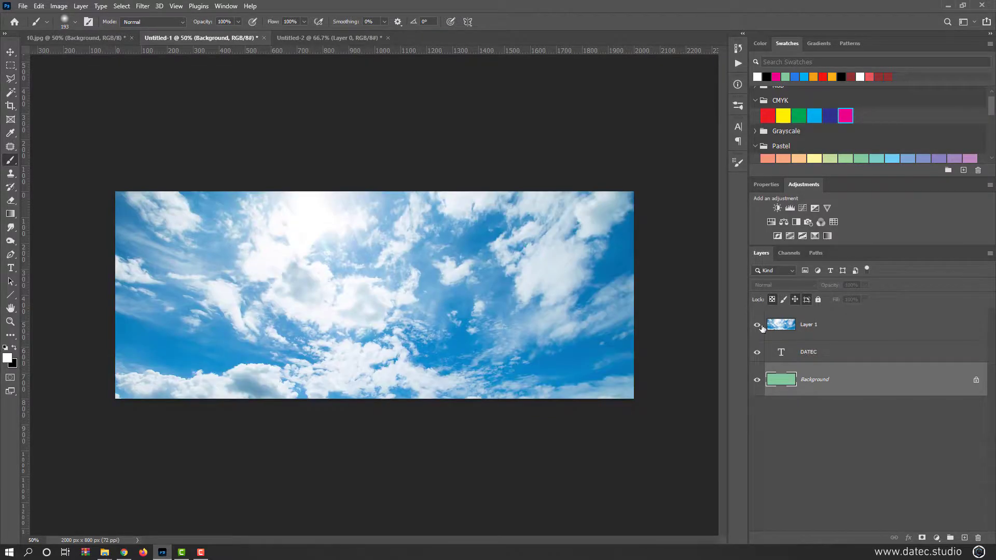
Split the This Layer black limit of the sky layer to 131 / 226 in its blending options
double_click(849, 328)
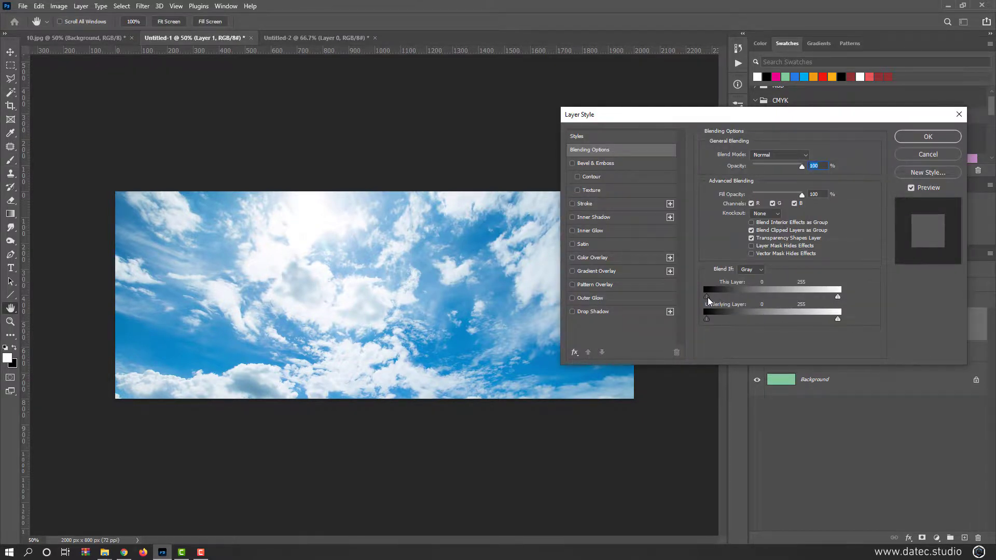
drag(717, 298, 773, 295)
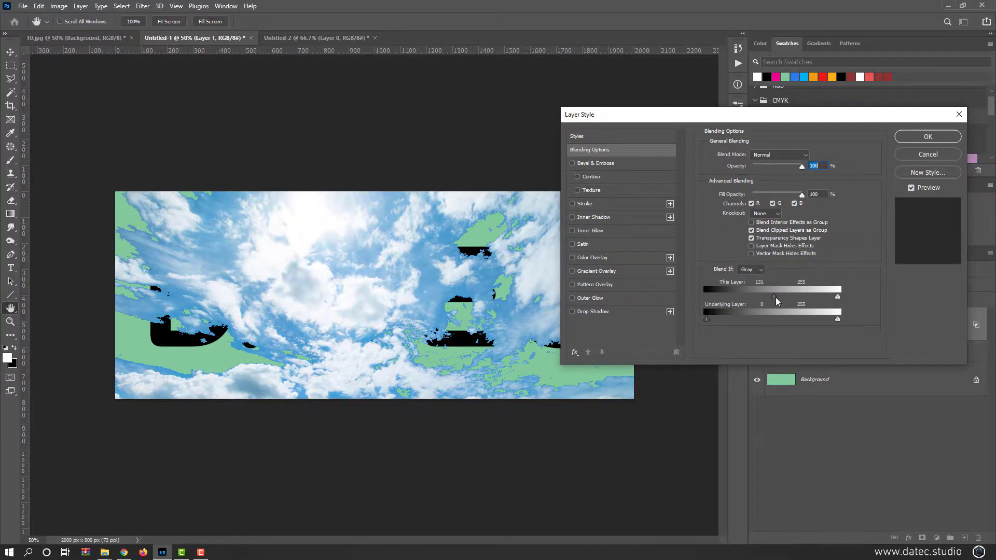
key(alt)
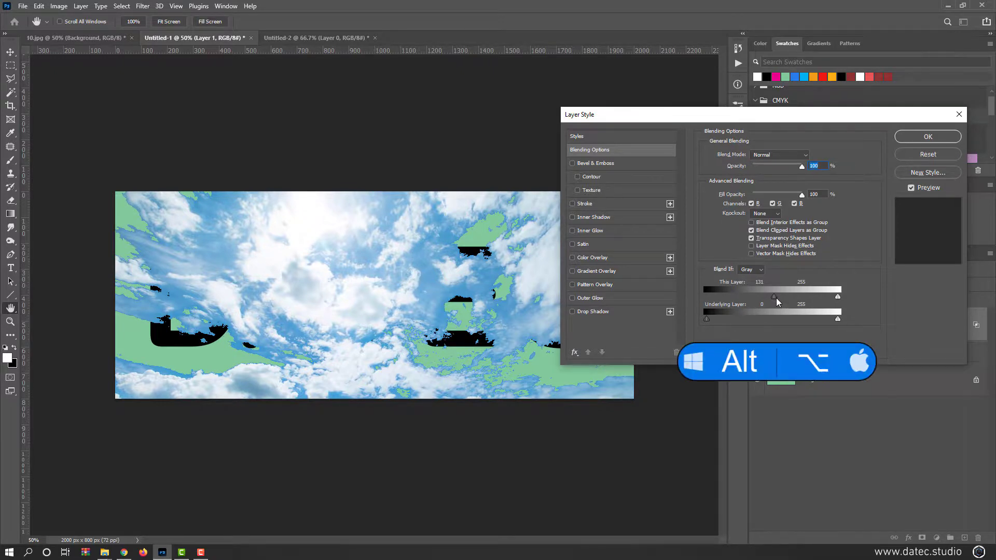
drag(775, 297, 822, 297)
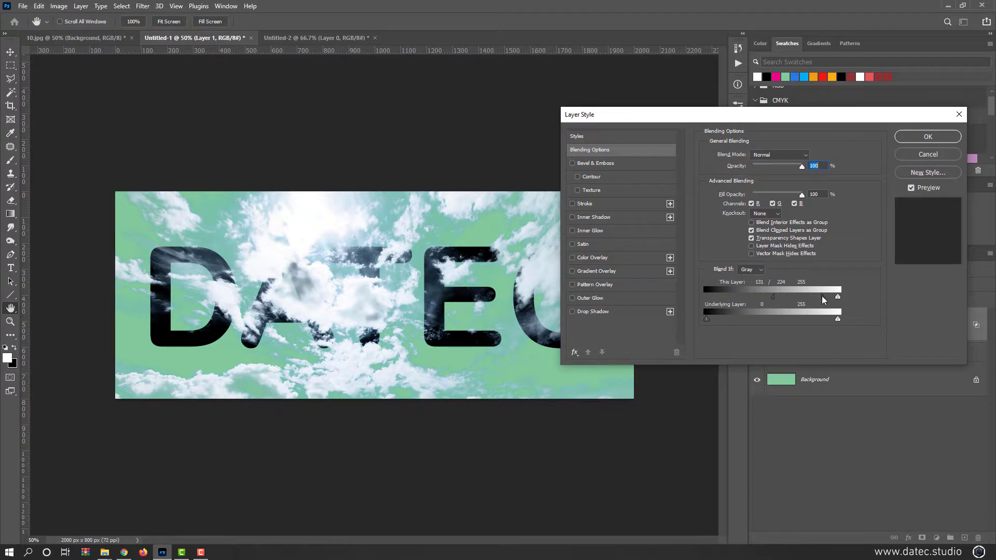
Try an Underlying Layer white limit of 160, split it to 153 / 255, and apply the sky layer's blending options
drag(839, 320, 790, 319)
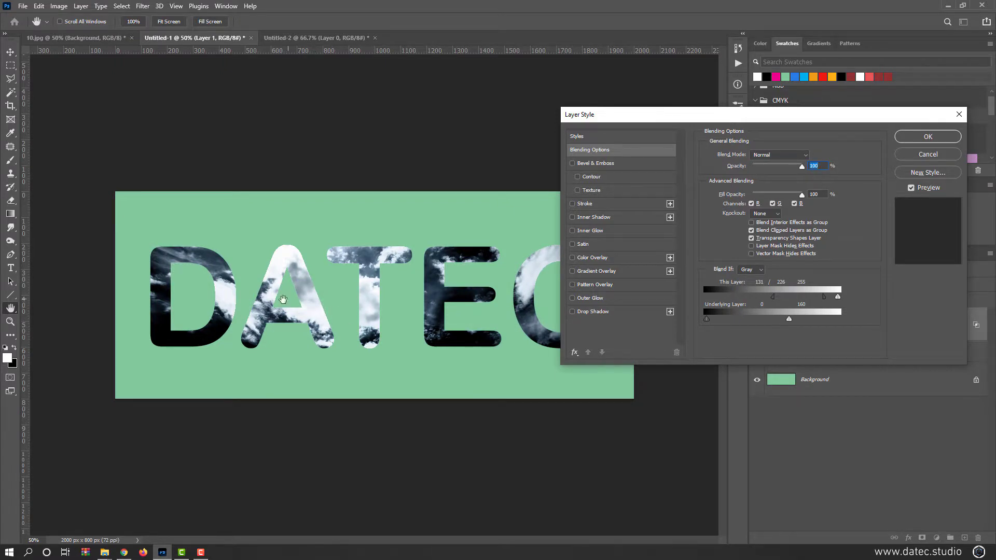
drag(790, 322, 755, 323)
drag(824, 322, 857, 320)
drag(753, 321, 782, 320)
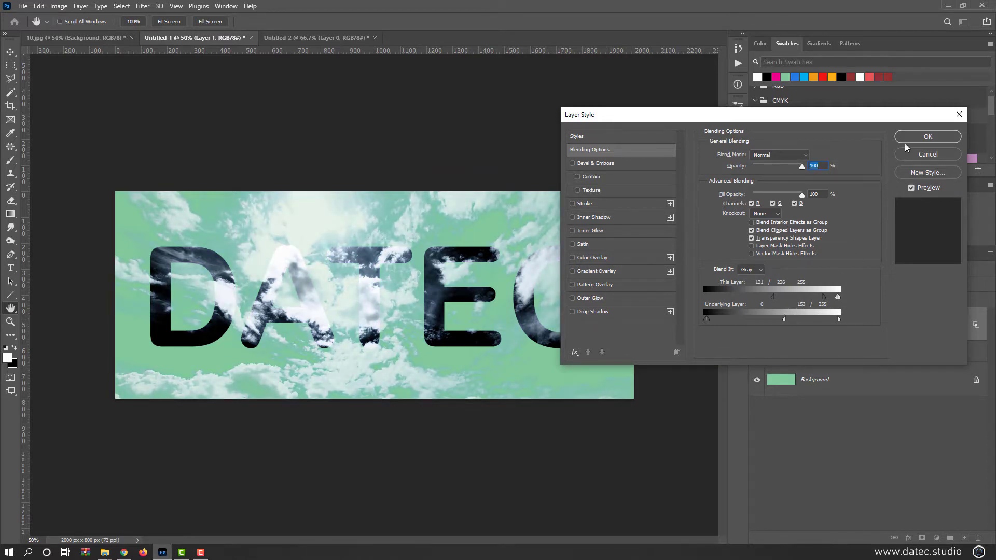
click(913, 139)
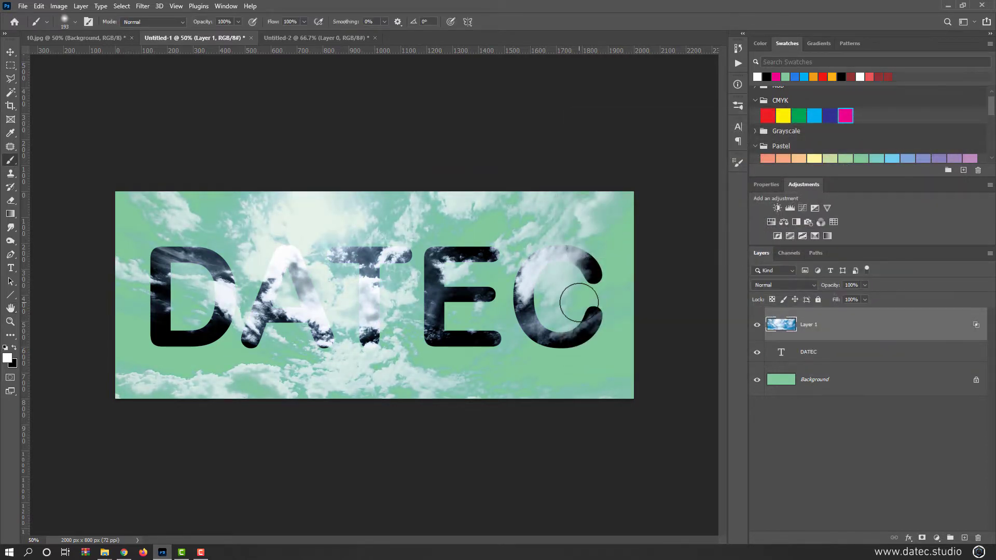